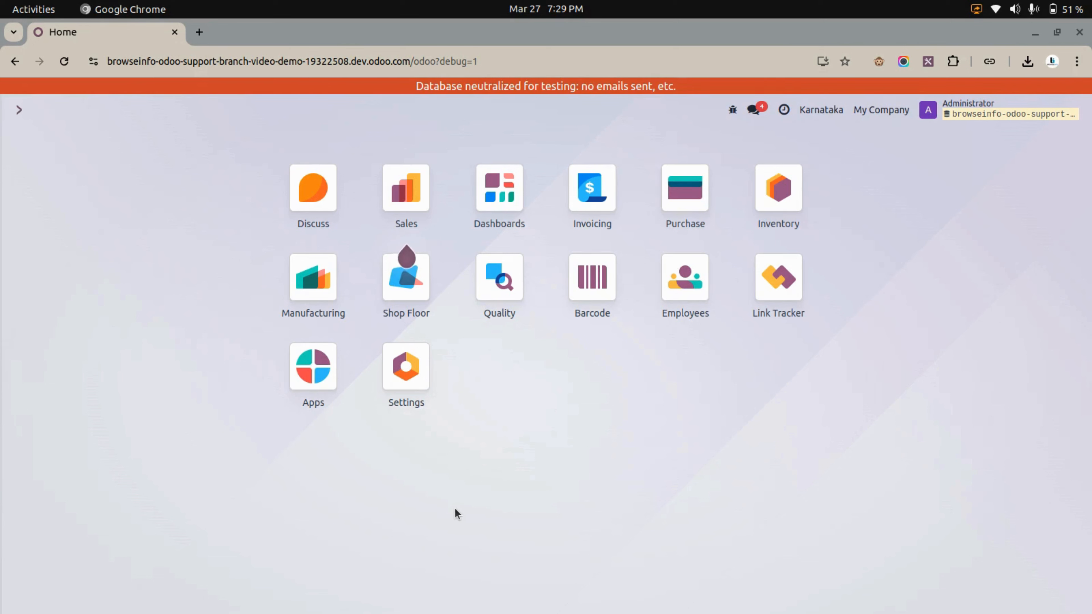
Open the list of company branches in the Settings app.
click(391, 401)
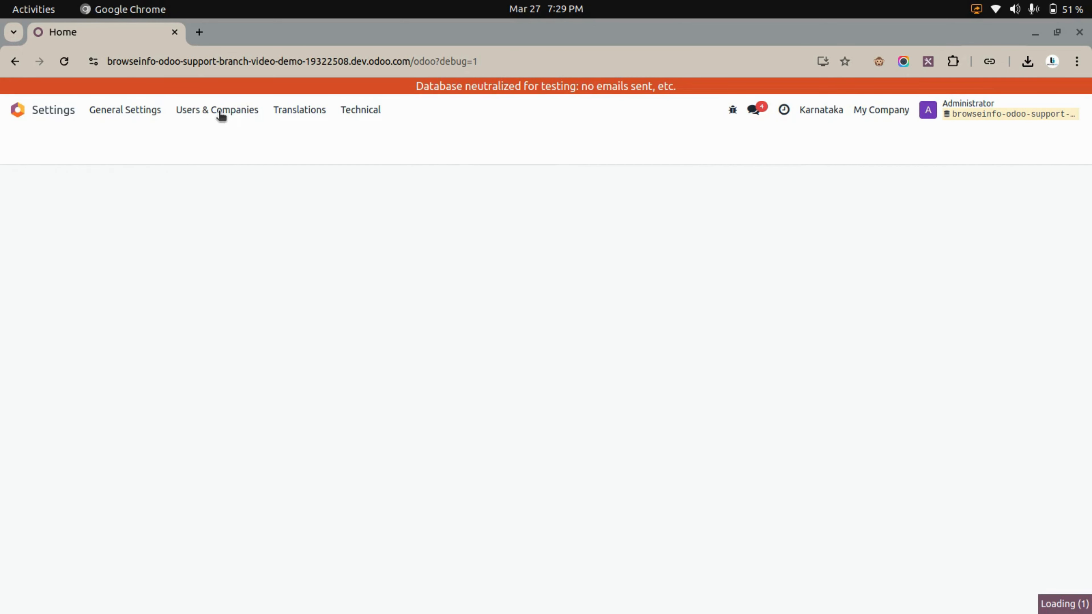
click(221, 113)
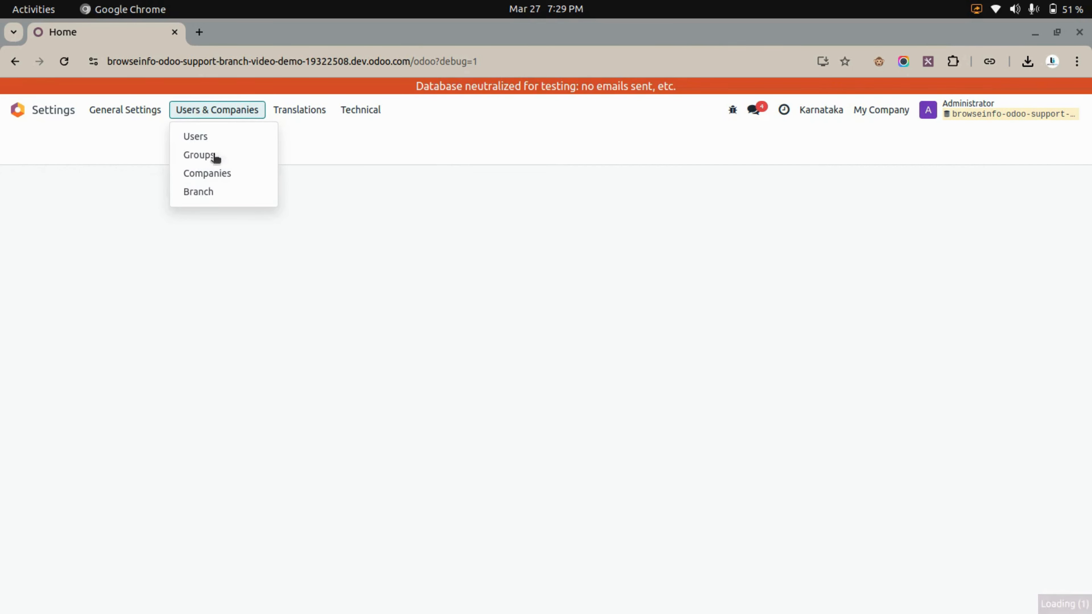
click(198, 193)
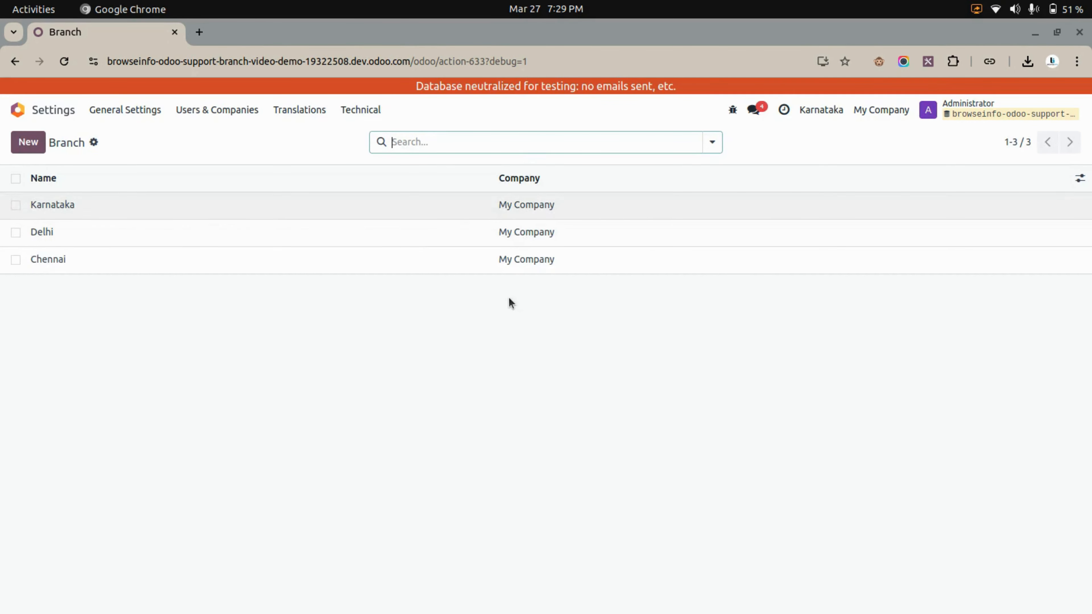
Open the Administrator user and review the Branch role options and the Multi Branches access right.
click(219, 111)
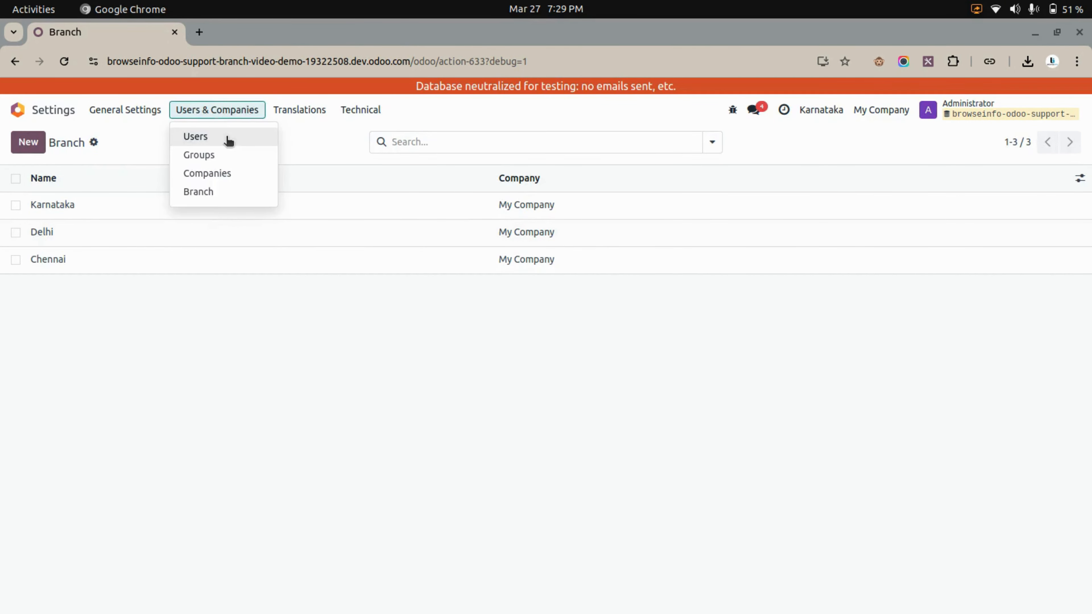
click(226, 137)
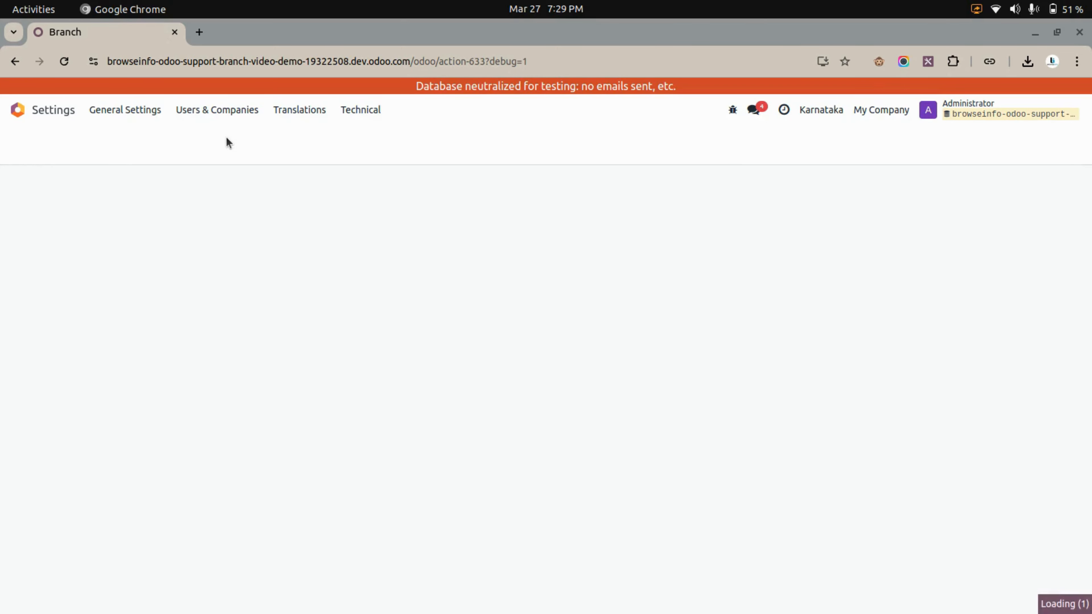
click(188, 216)
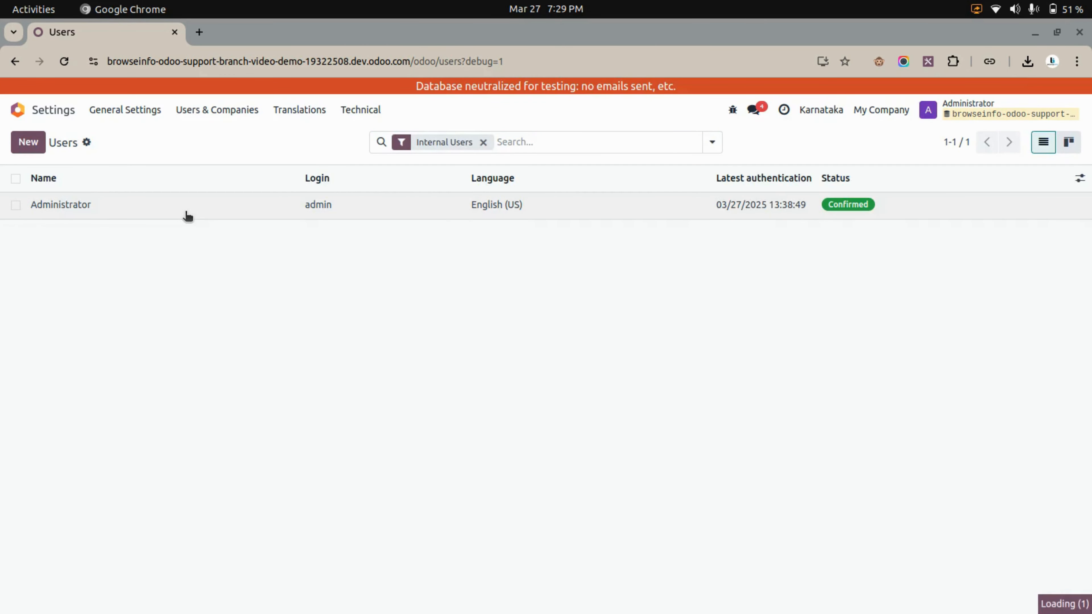
scroll(328, 368, down, 10)
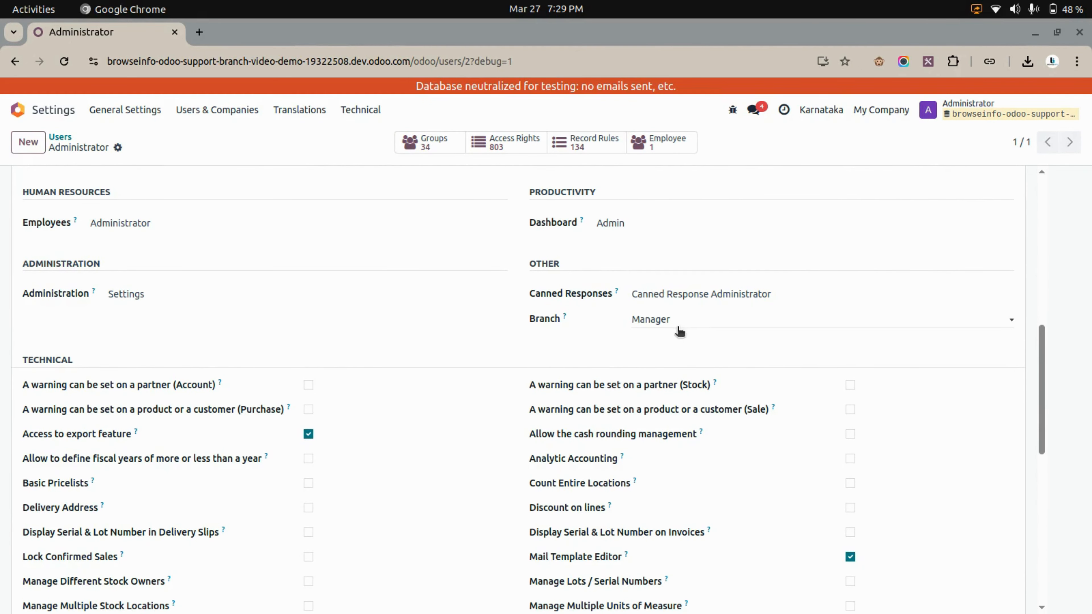
click(692, 325)
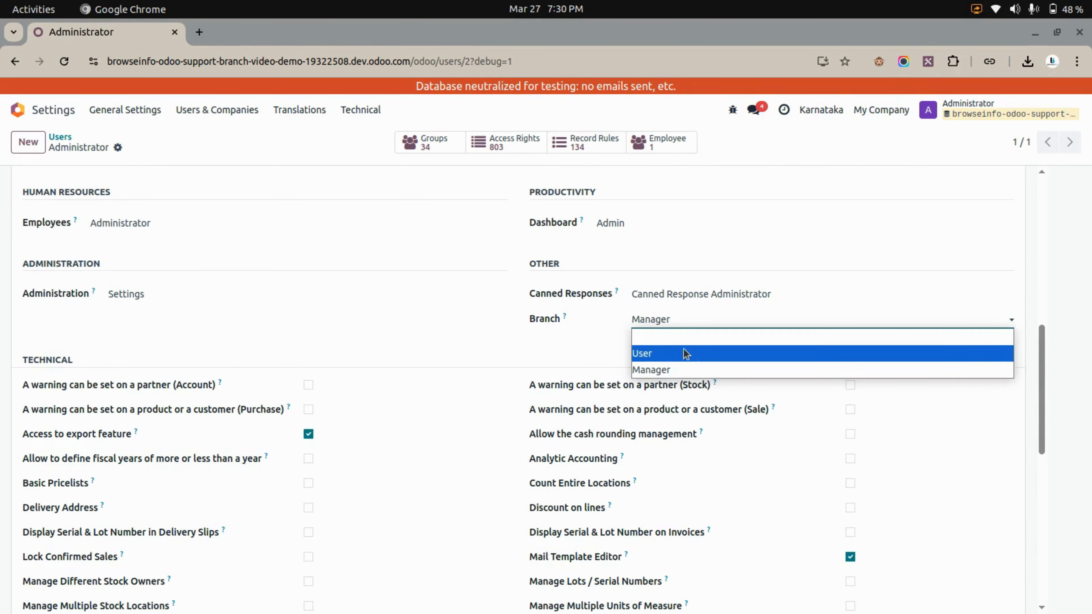
click(546, 371)
scroll(545, 372, down, 10)
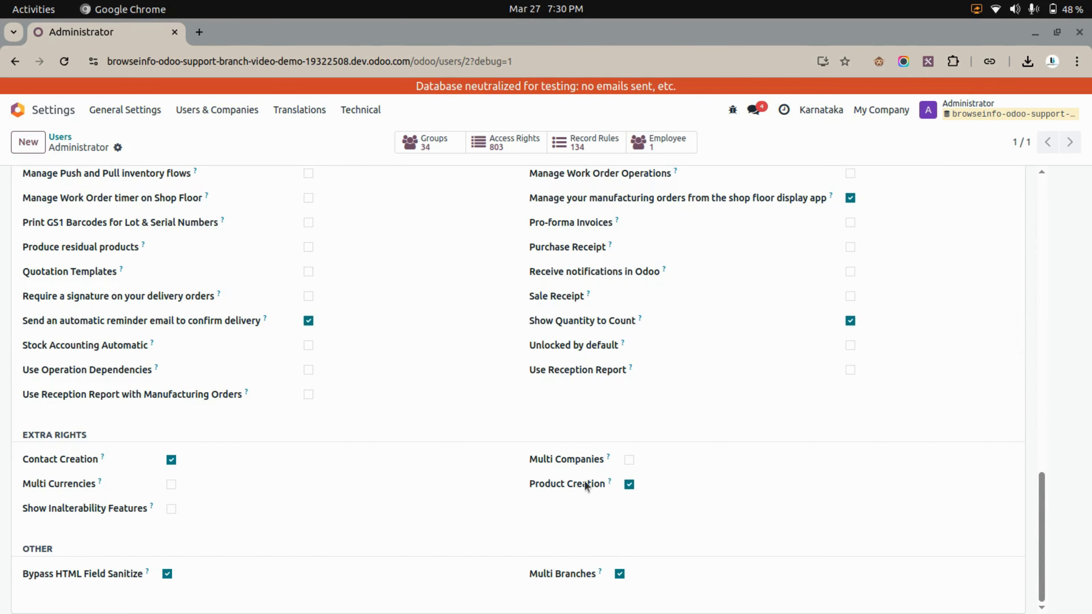
scroll(545, 414, up, 15)
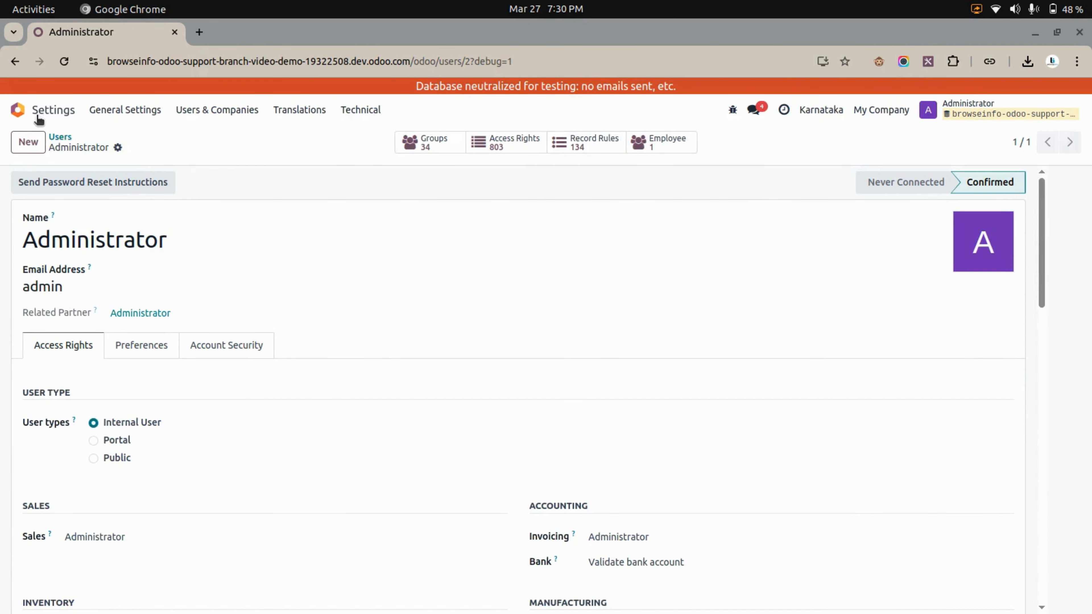
Open the control points list in the Quality app and switch the active branch to Chennai.
click(19, 110)
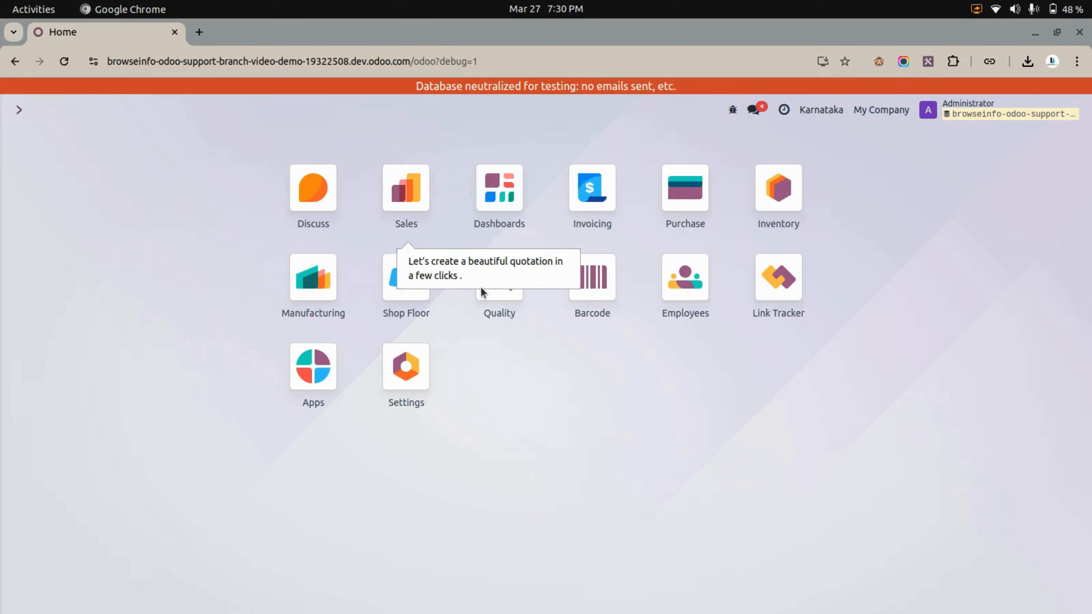
click(495, 297)
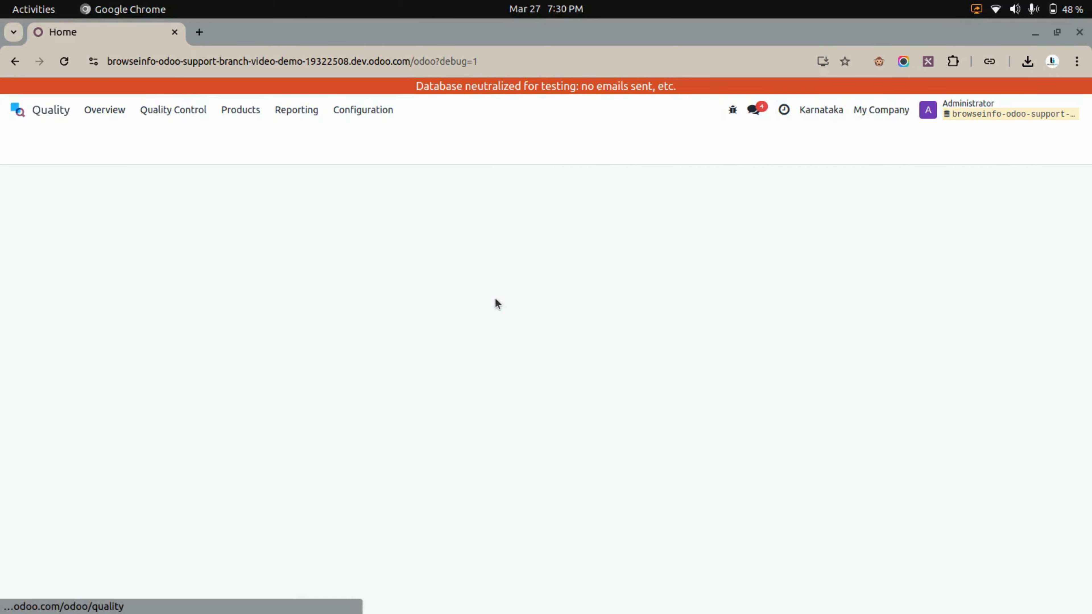
click(175, 109)
click(196, 139)
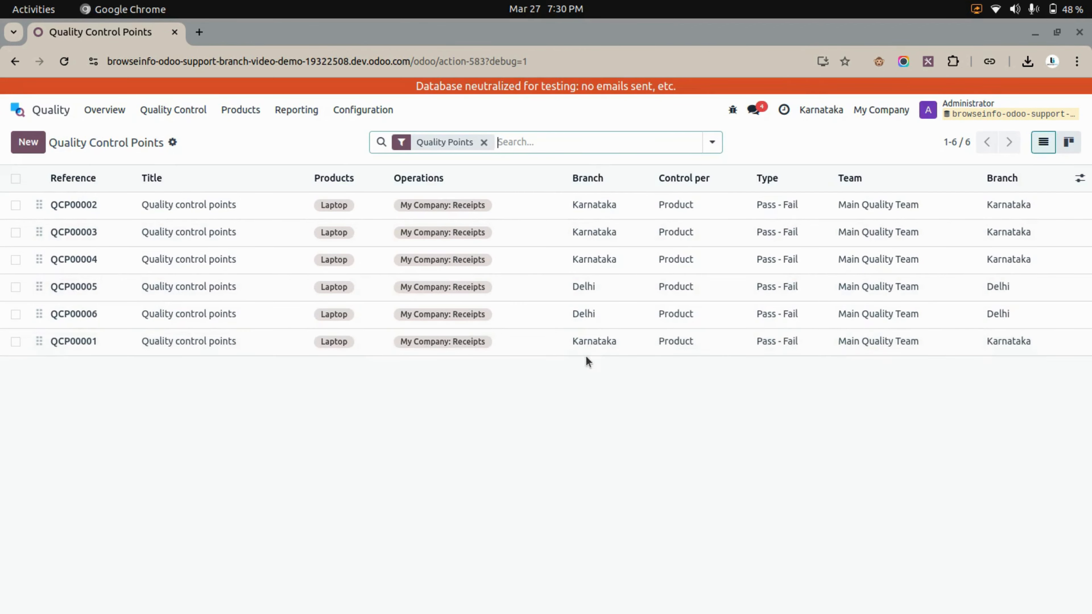
click(816, 112)
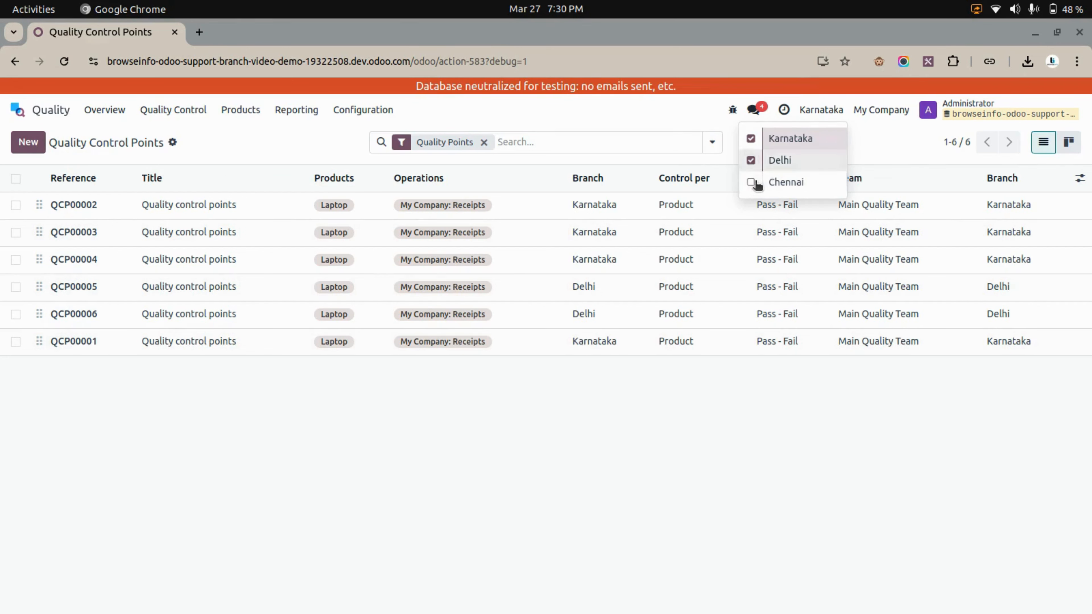
click(783, 187)
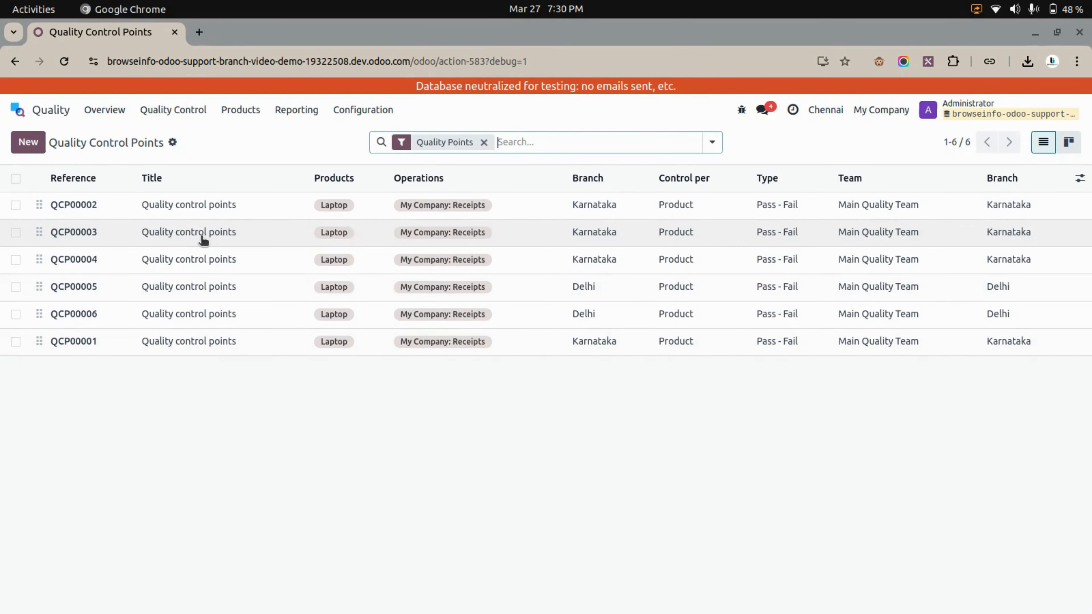
Start a new quality control point, inspect its Branch field and the active branches, and return to the list without saving.
click(30, 144)
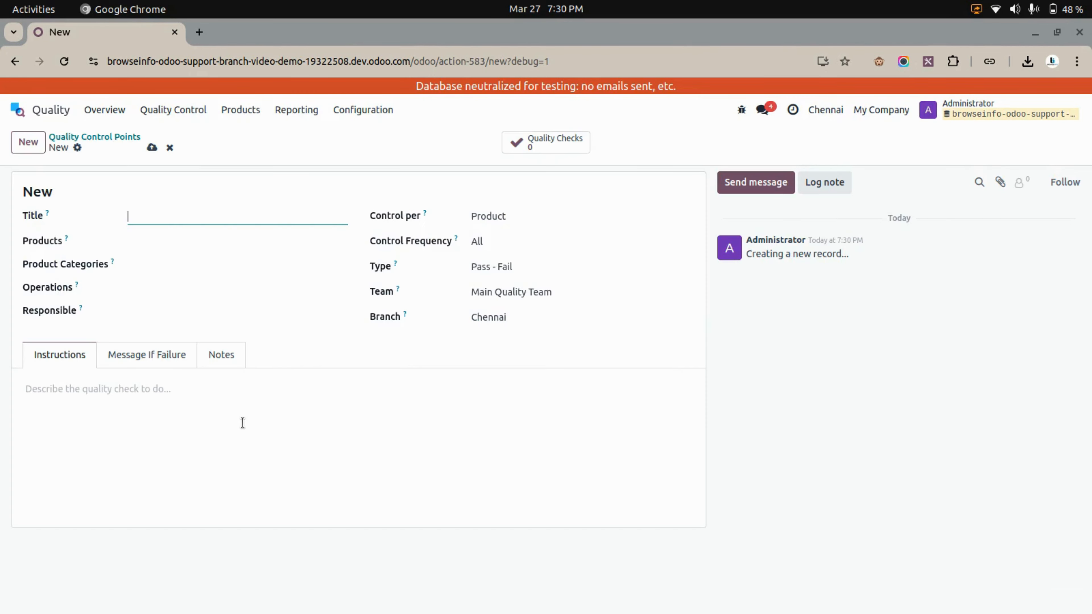
click(525, 310)
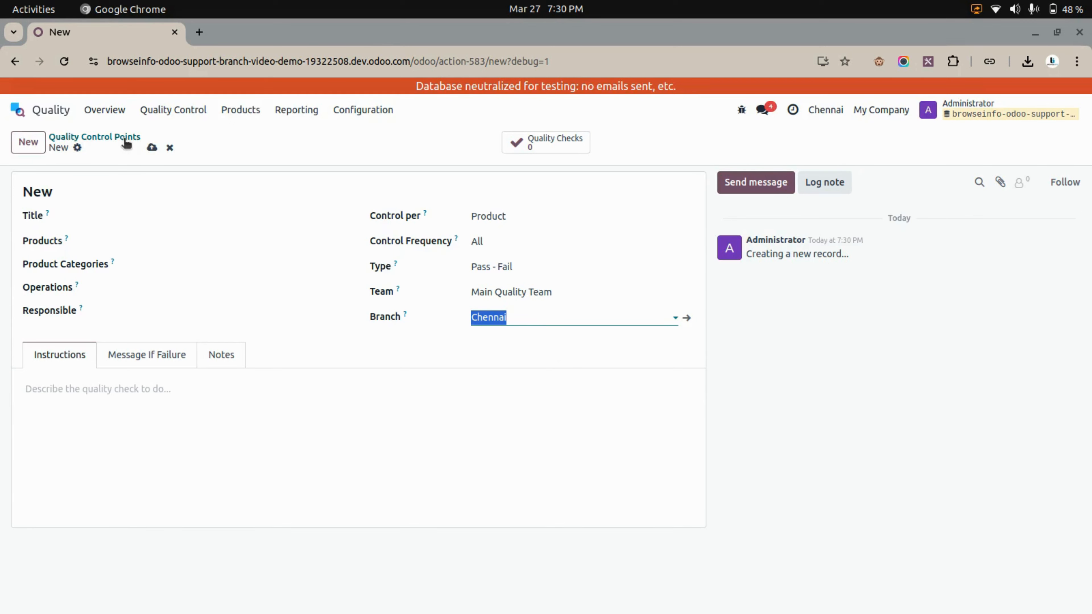
click(834, 110)
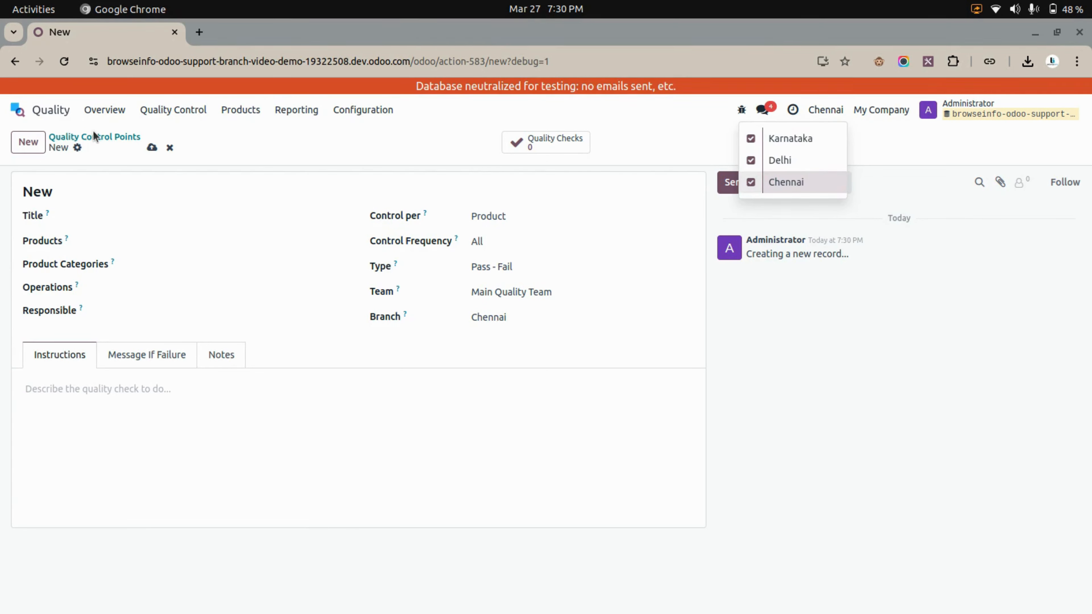
click(96, 137)
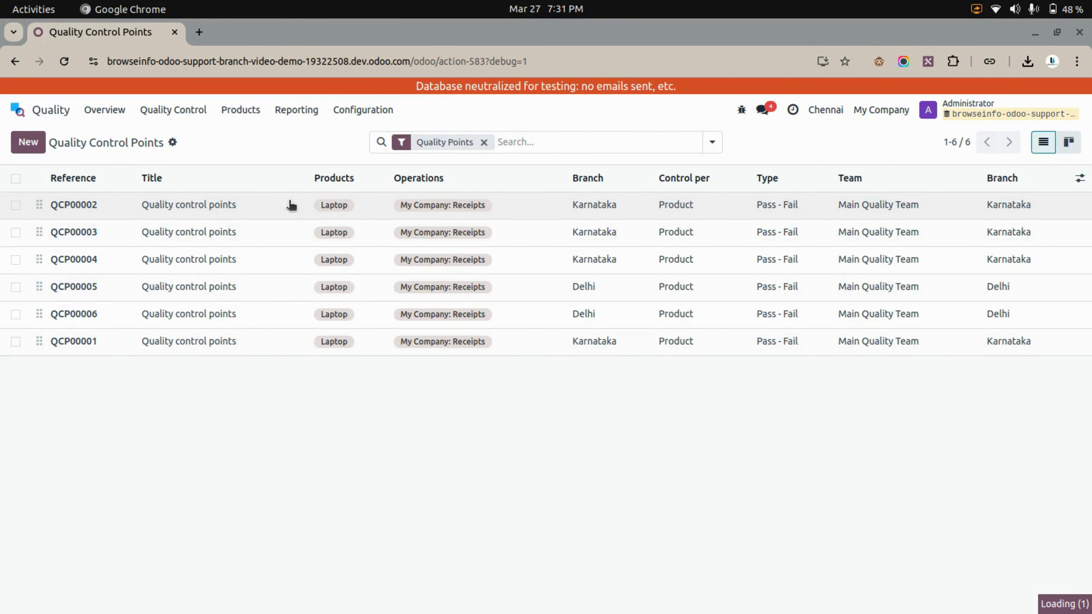
Set the branch of quality control point QCP00002 to Chennai and save the record.
click(291, 205)
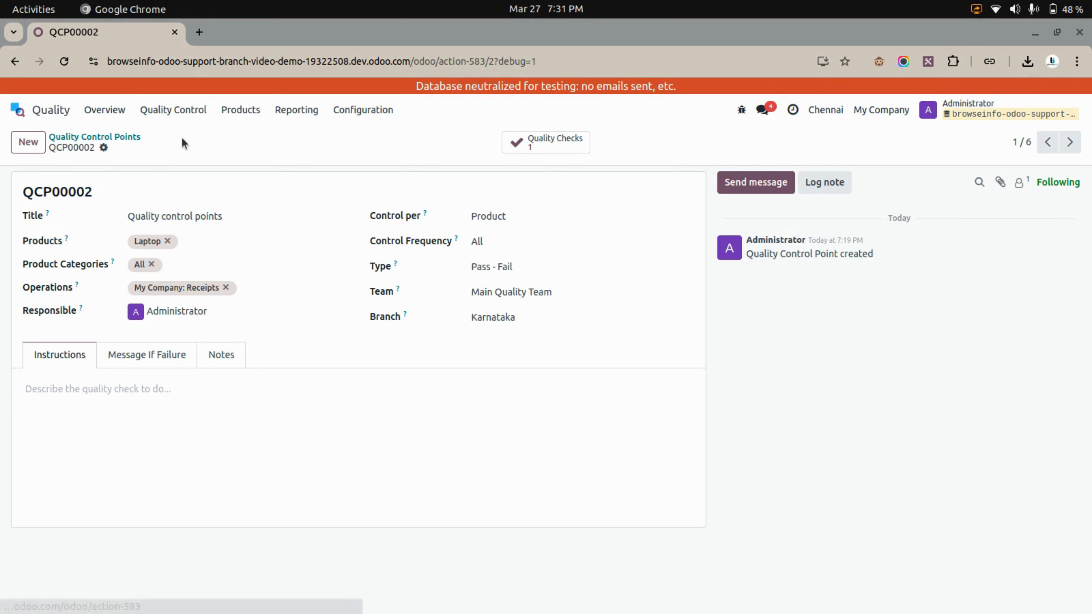
click(515, 317)
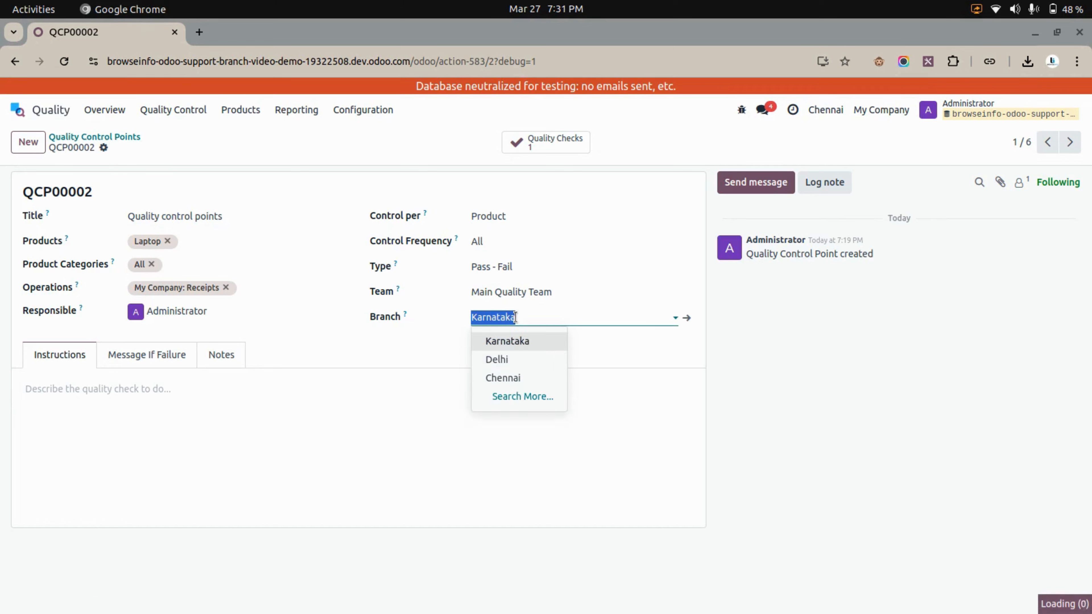
click(515, 379)
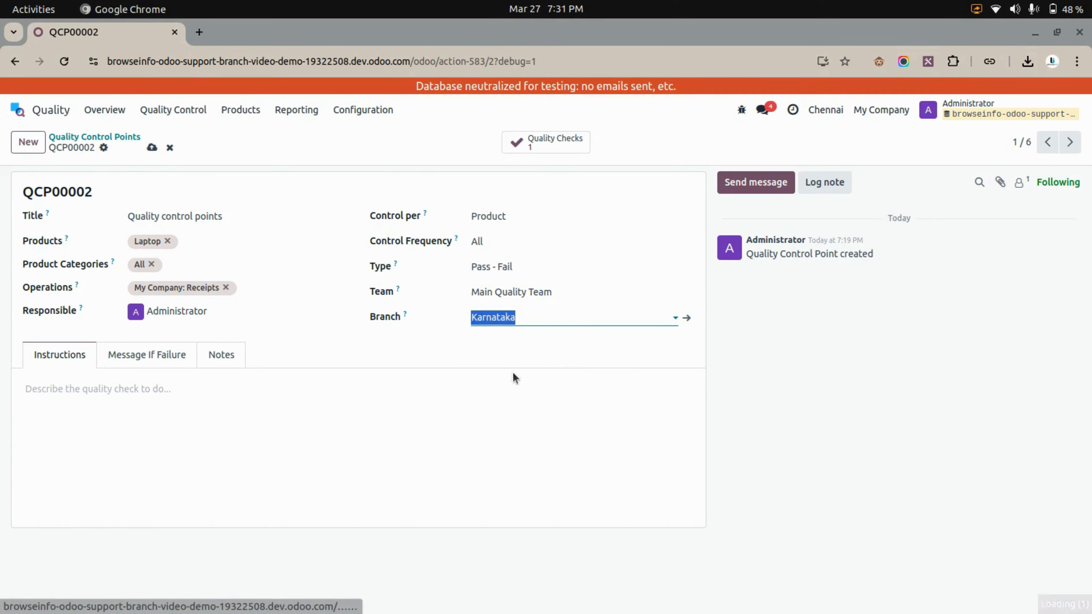
click(152, 147)
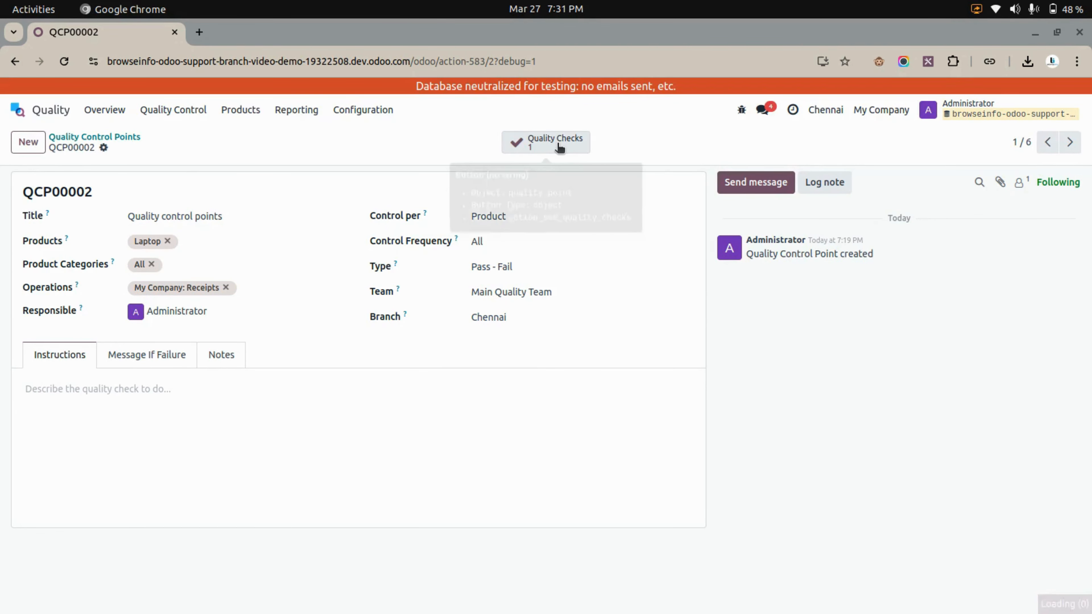
Create a quality alert from the Laptop quality check linked to QCP00002.
click(559, 146)
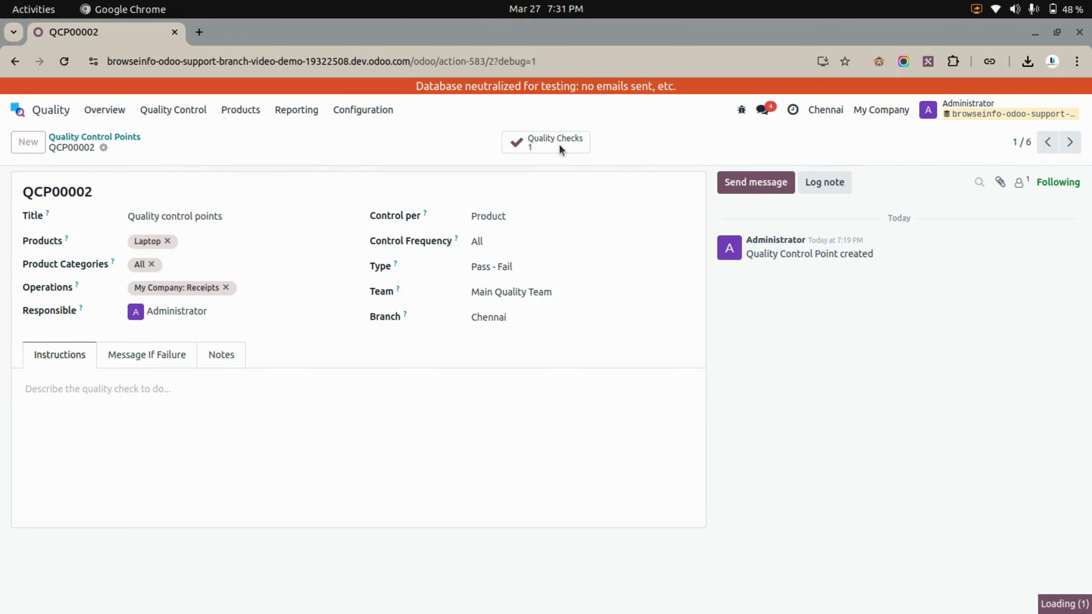
click(298, 220)
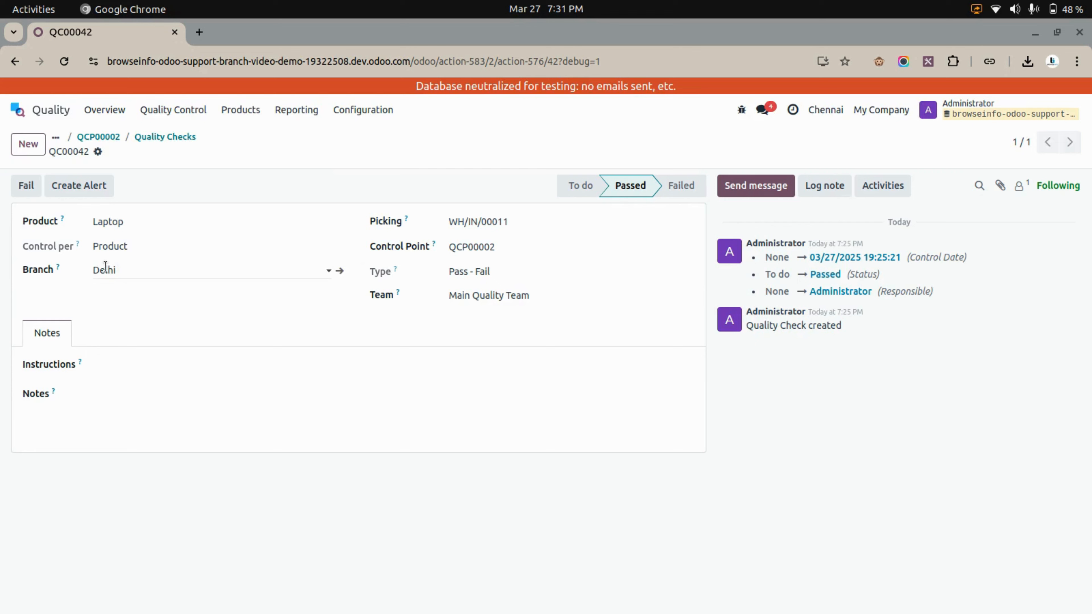
click(67, 189)
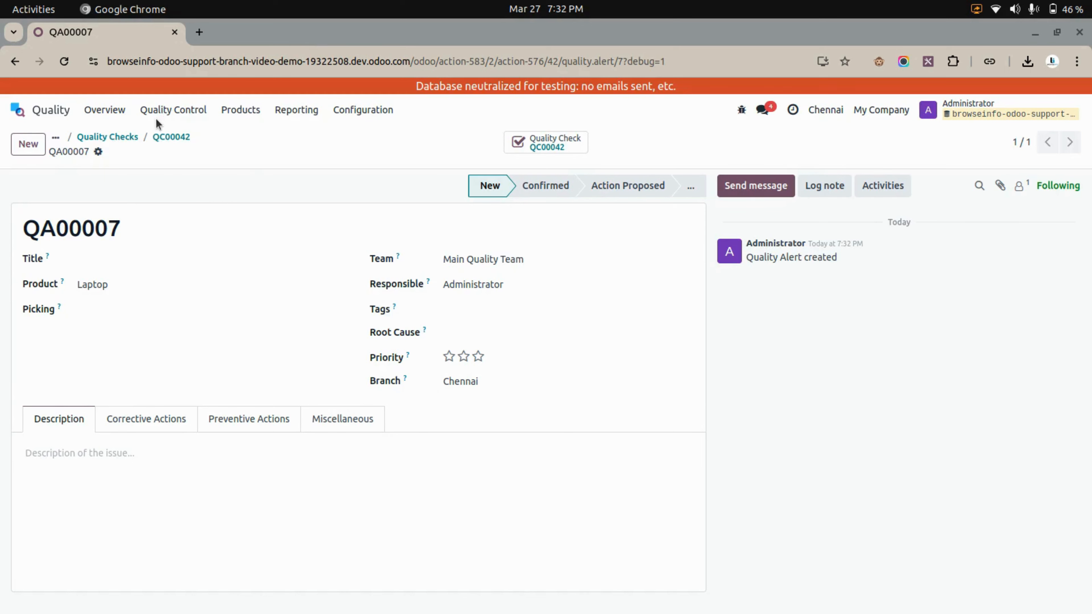
Group the quality control points list by Branch and expand the Karnataka, Delhi and Chennai groups.
click(170, 113)
click(182, 136)
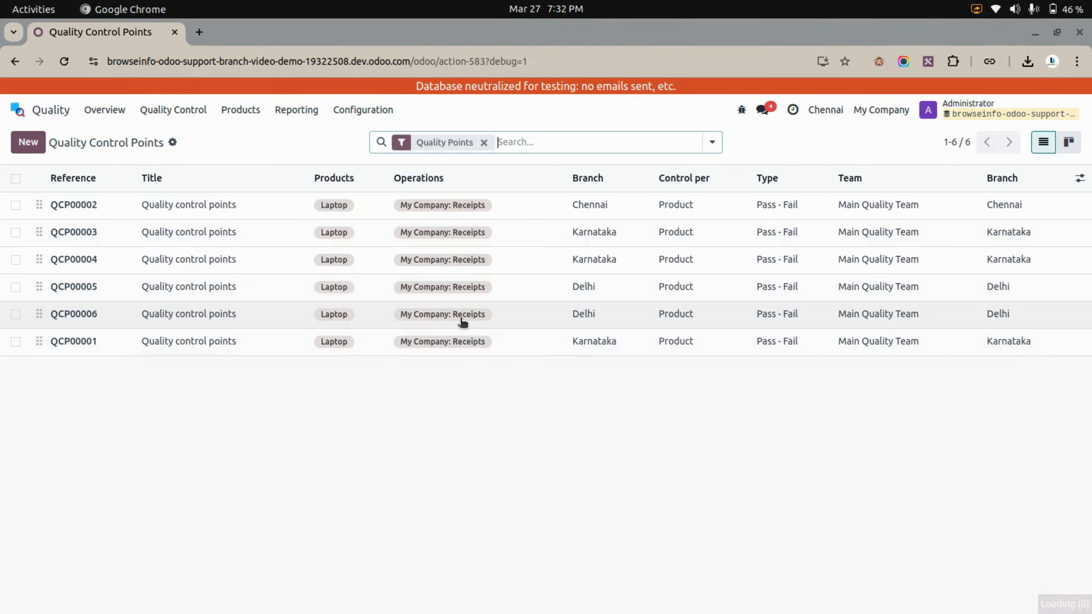
click(710, 149)
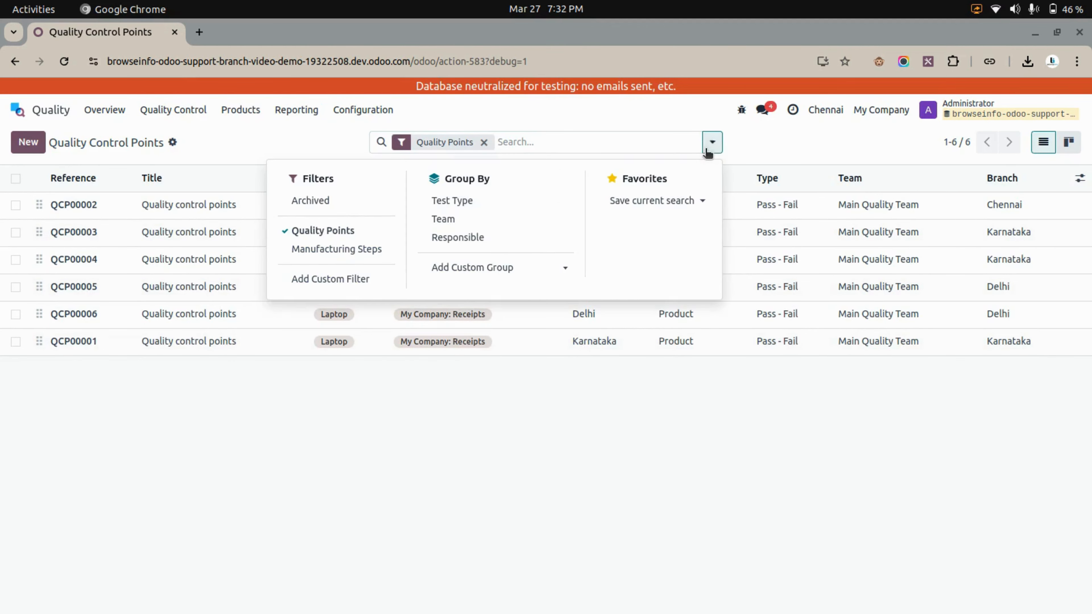
click(515, 270)
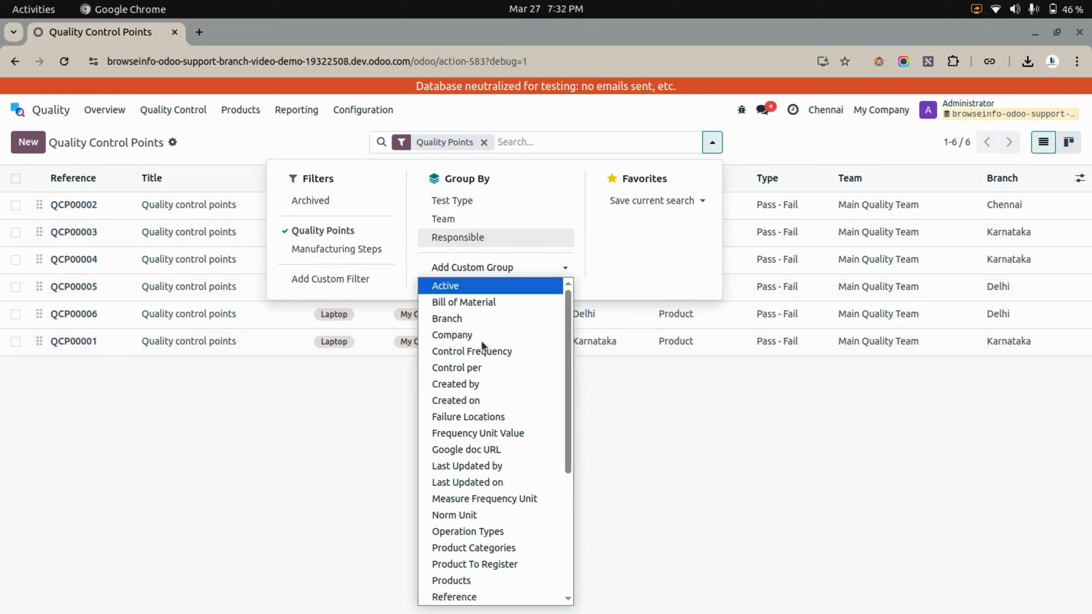
click(493, 327)
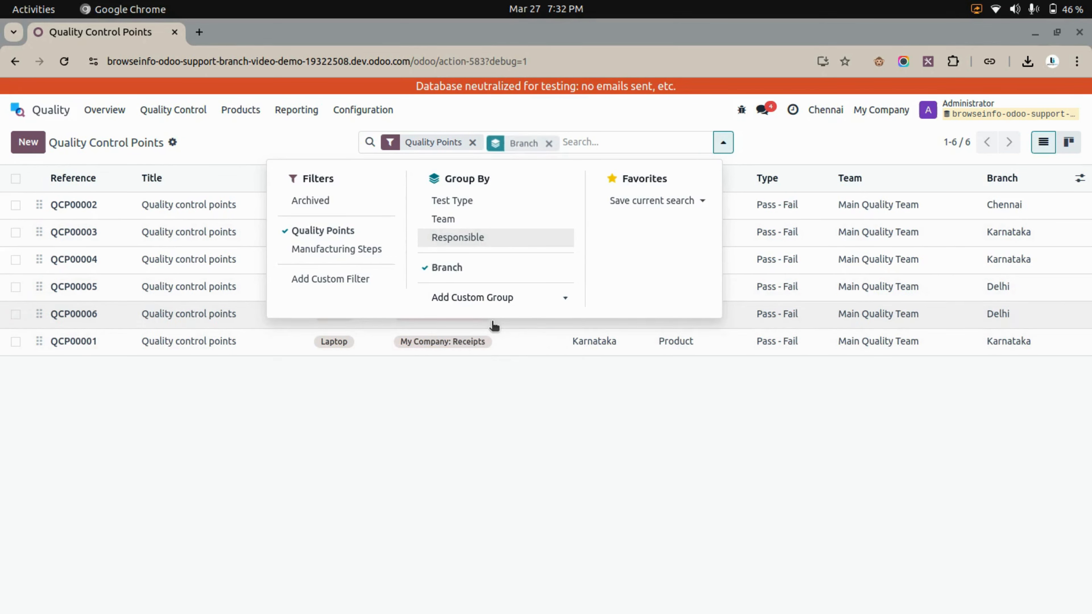
click(406, 437)
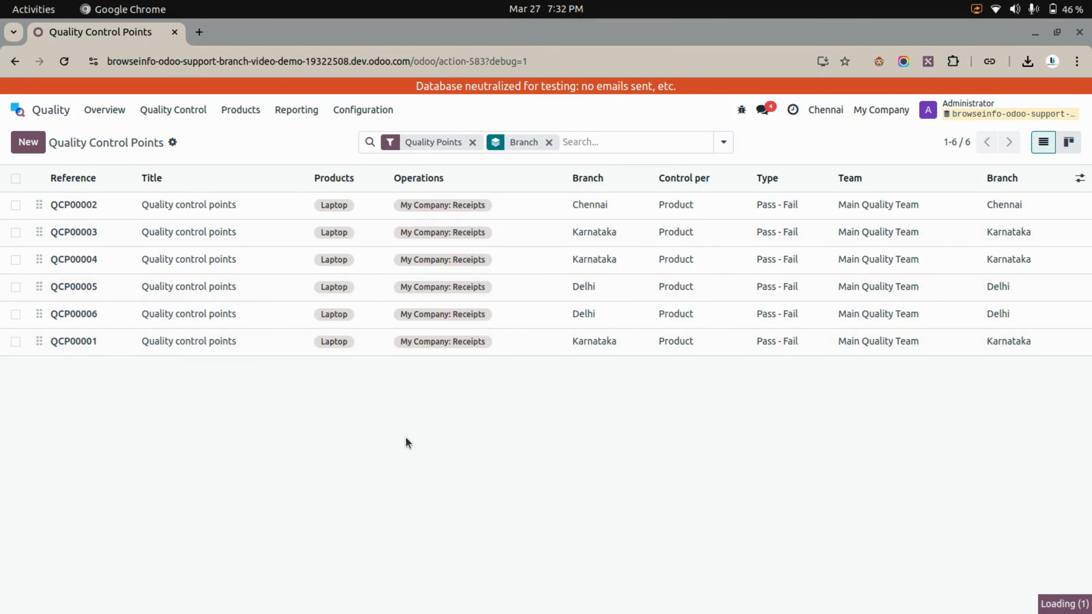
click(150, 204)
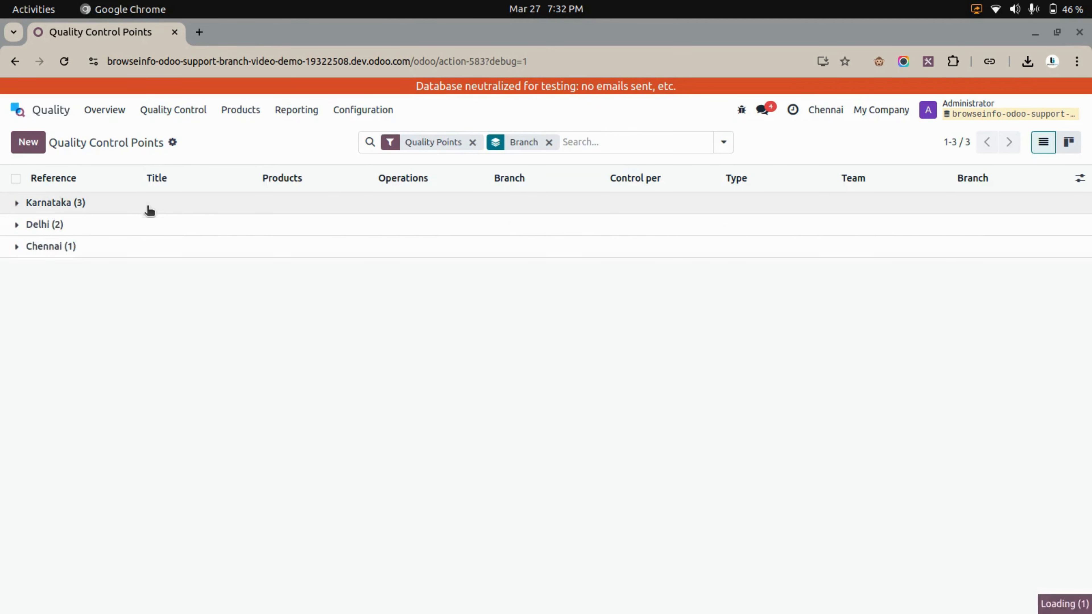
click(125, 305)
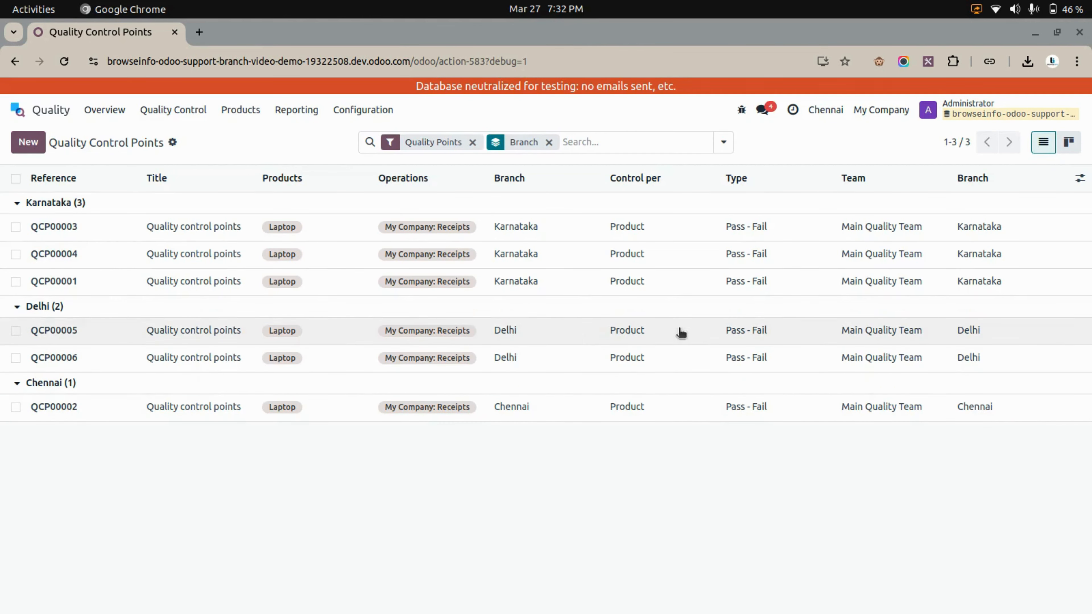
Group the Quality Checks list by Branch and expand the Delhi group.
click(174, 110)
click(186, 155)
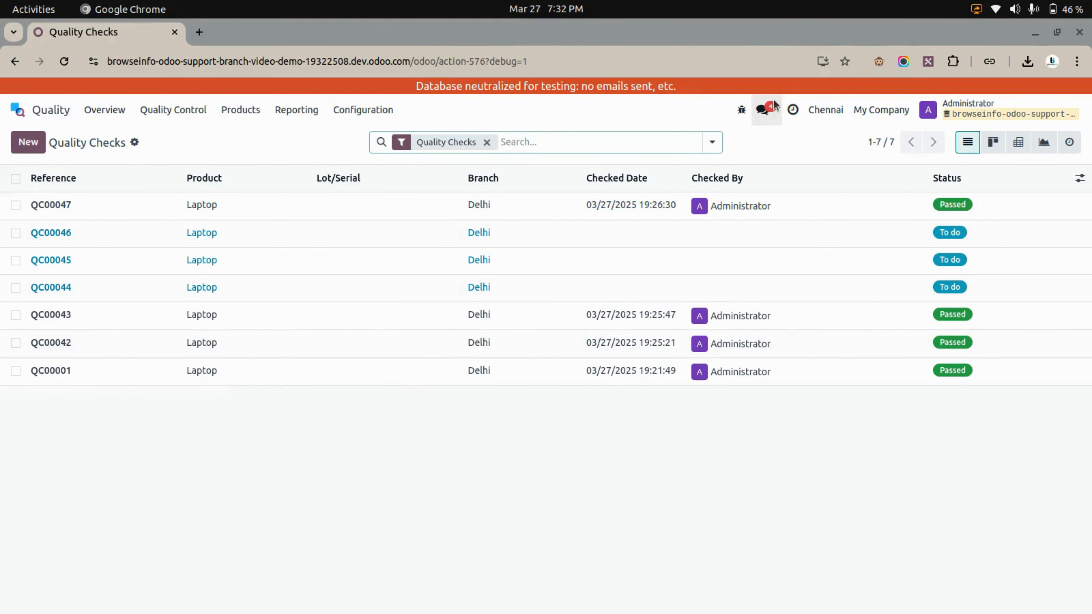
click(712, 142)
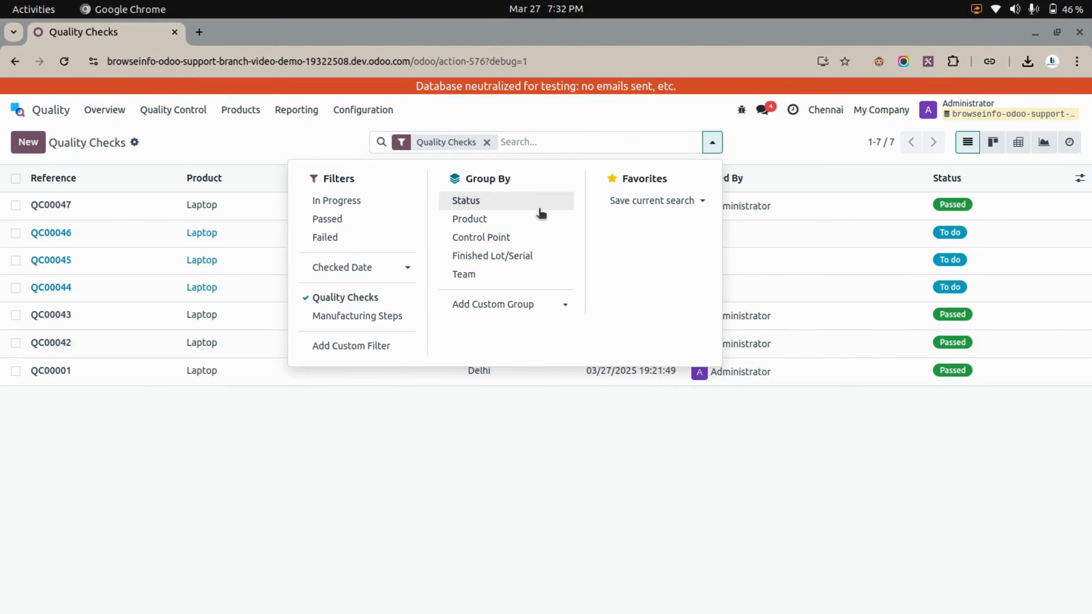
click(509, 302)
click(509, 304)
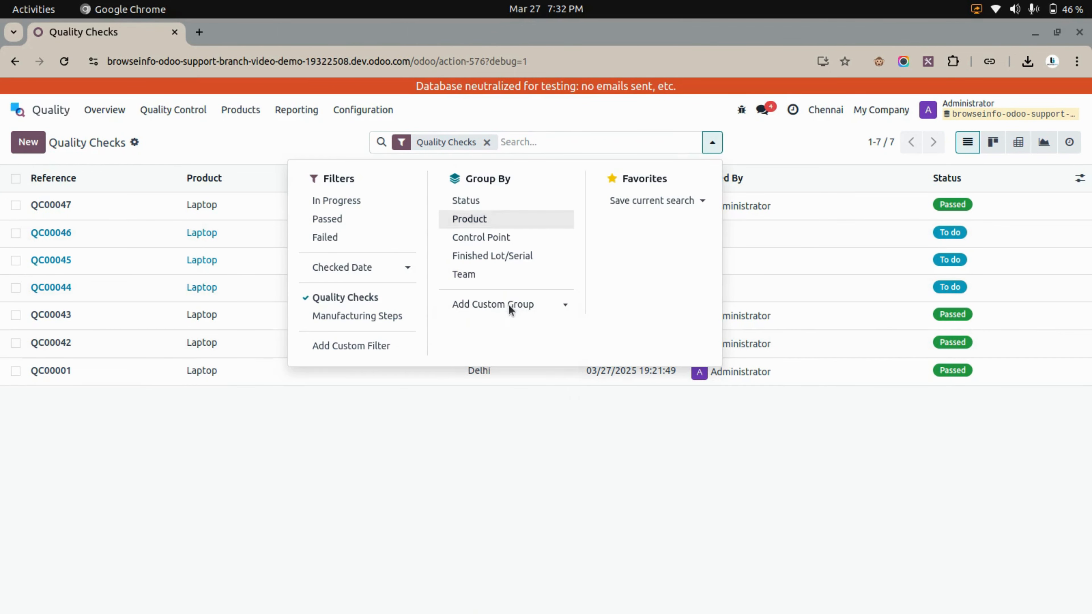
click(508, 304)
click(504, 336)
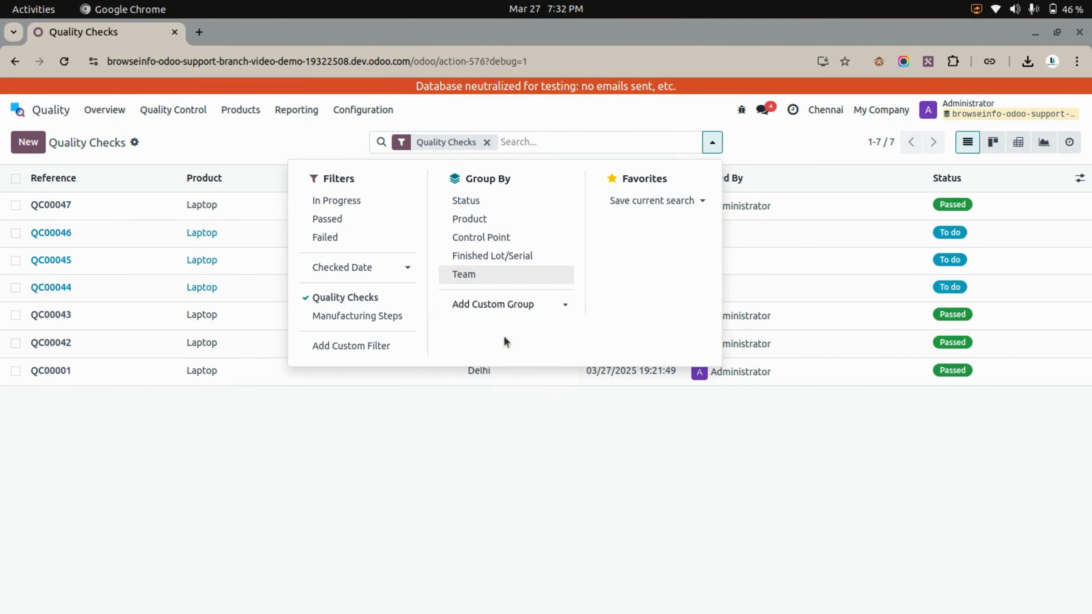
click(442, 457)
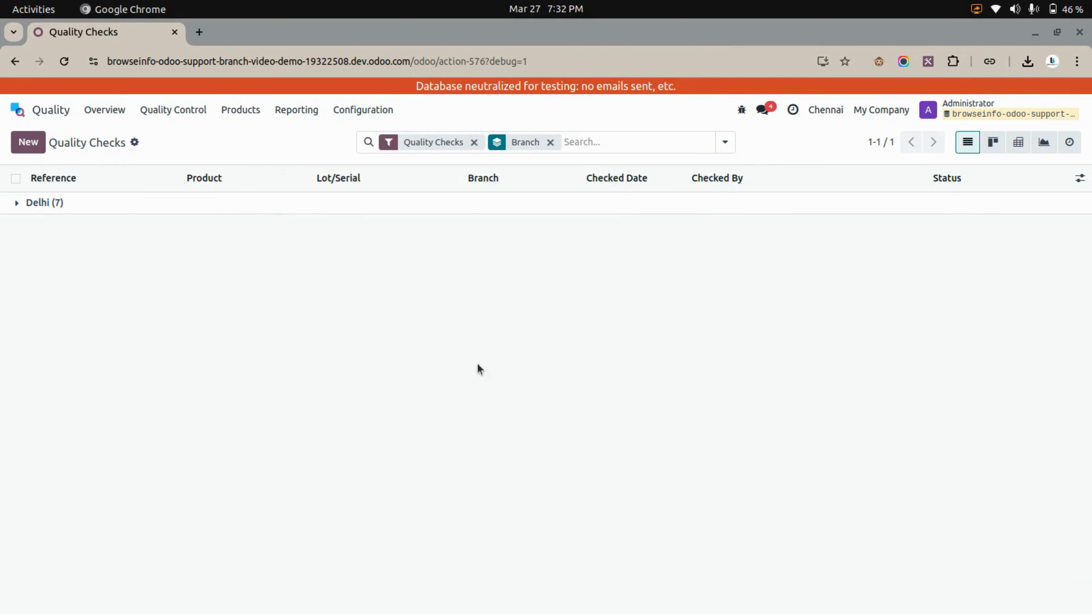
click(449, 207)
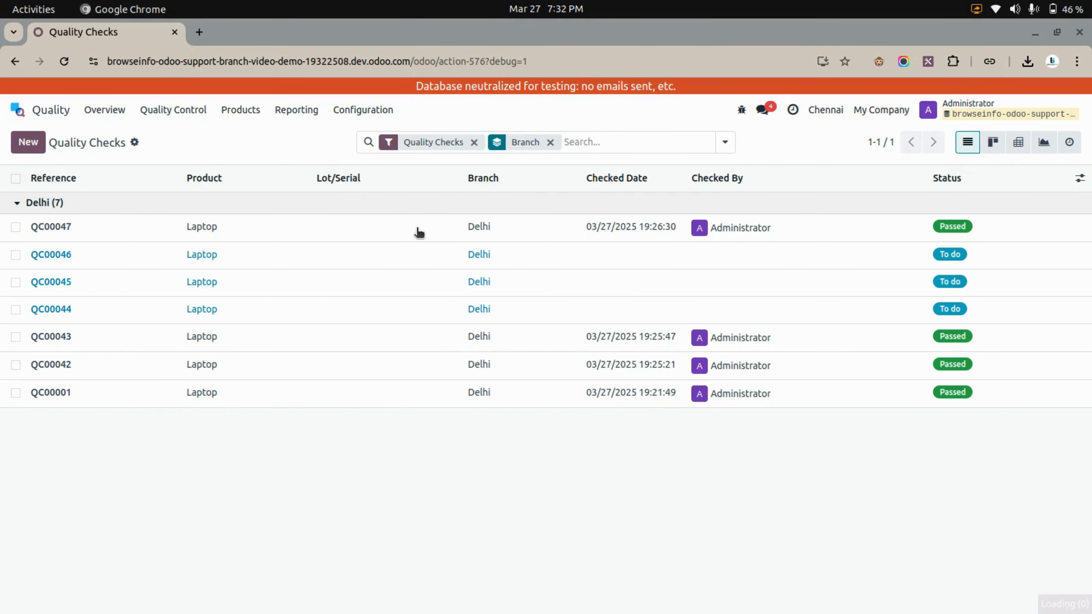
Print the external worksheet report (PDF) of quality check QC00047, inspect its Branch line, and return to the record.
click(419, 233)
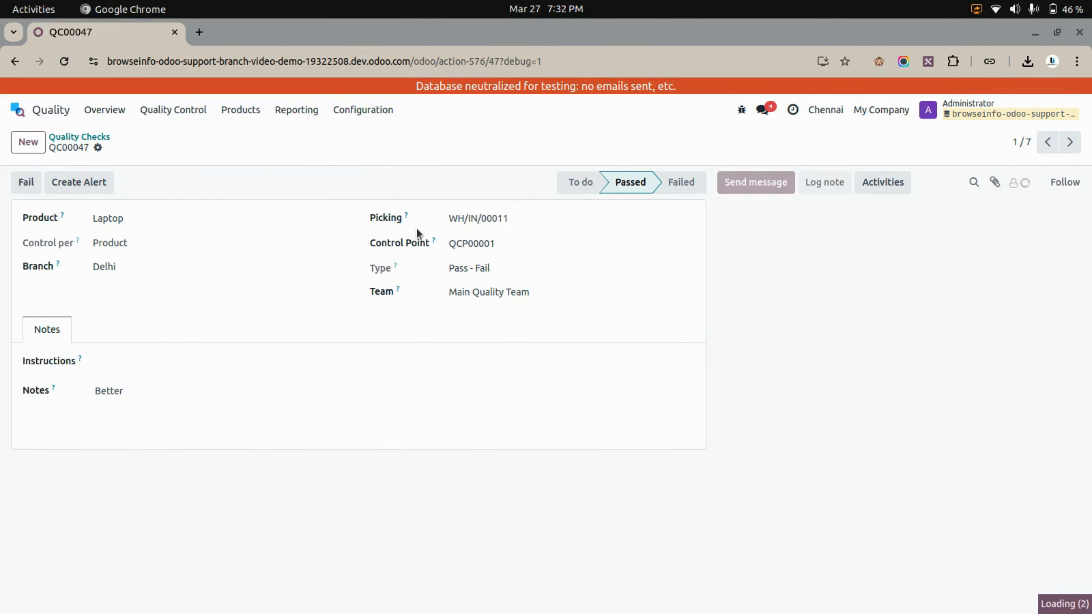
click(97, 147)
mouse_move(151, 172)
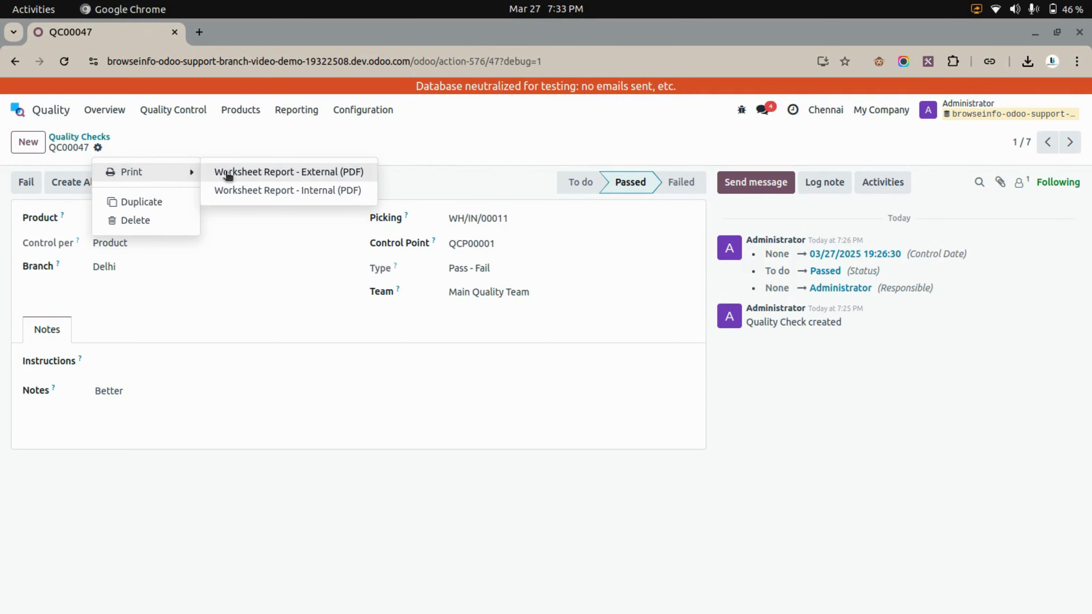
click(290, 172)
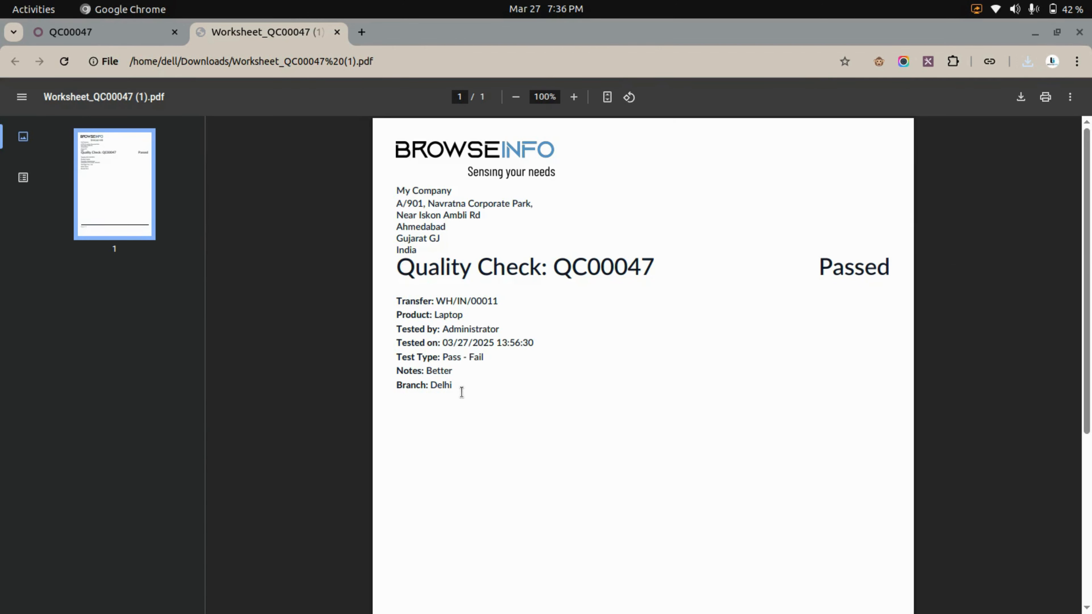
drag(462, 392, 393, 397)
click(397, 390)
click(154, 41)
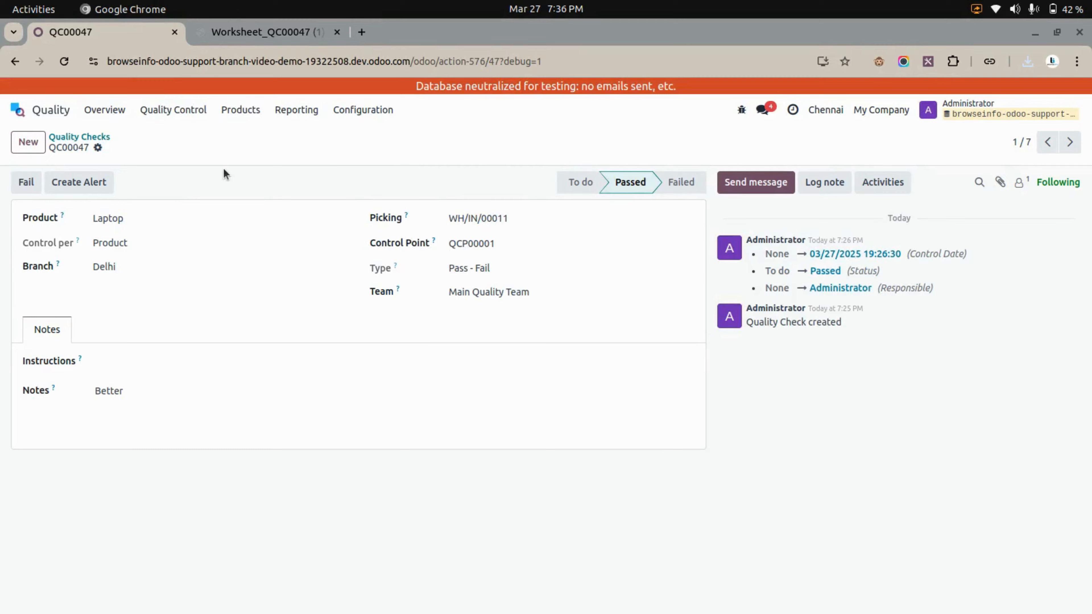
Group the quality alerts by Branch in the Kanban view, and return to the home screen.
click(191, 113)
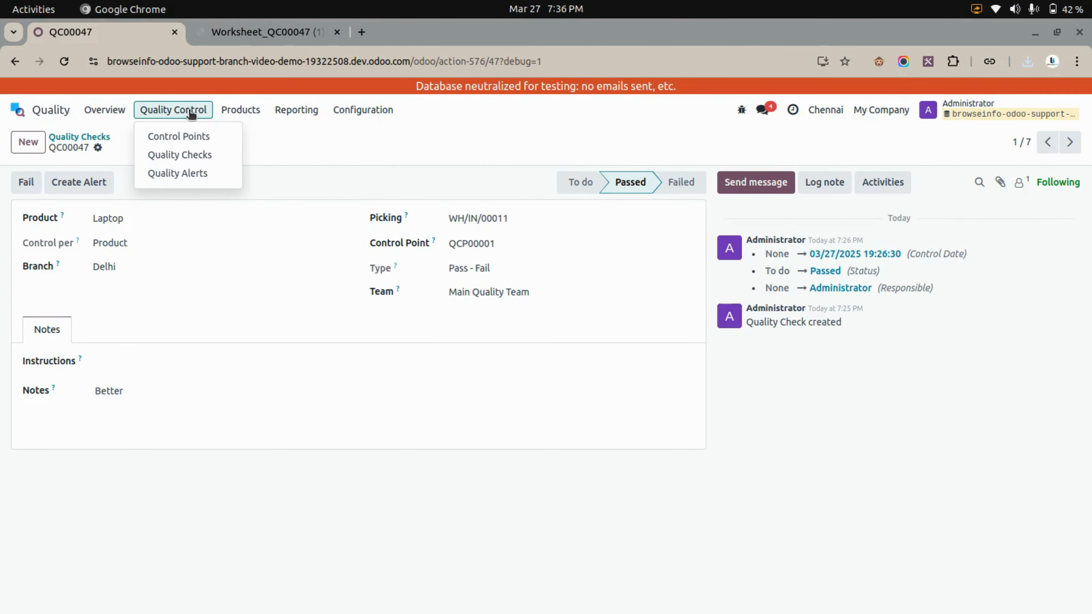
click(193, 172)
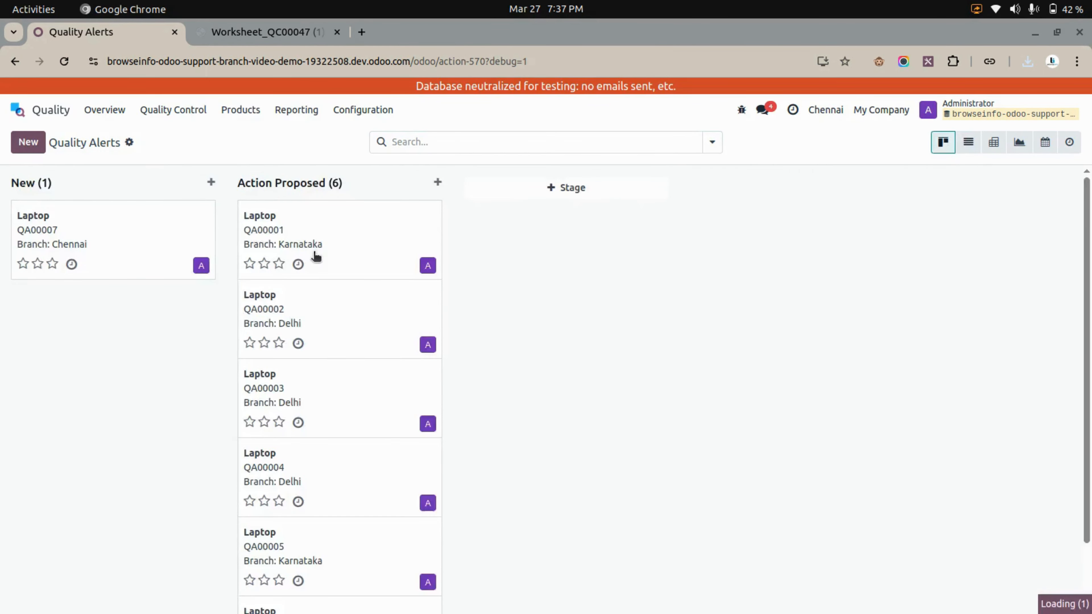
click(943, 146)
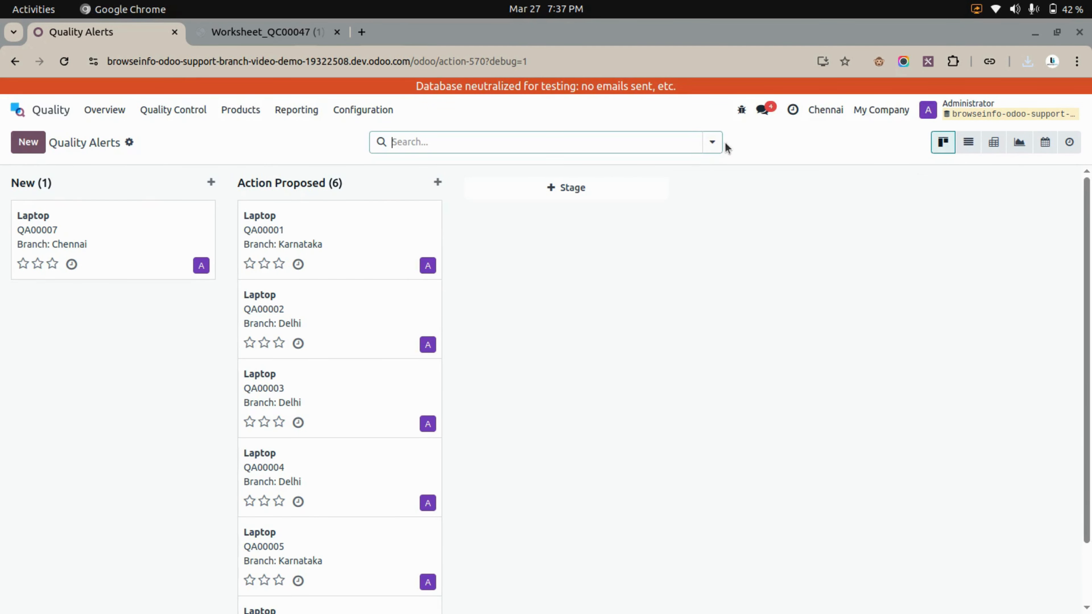
click(718, 145)
click(494, 303)
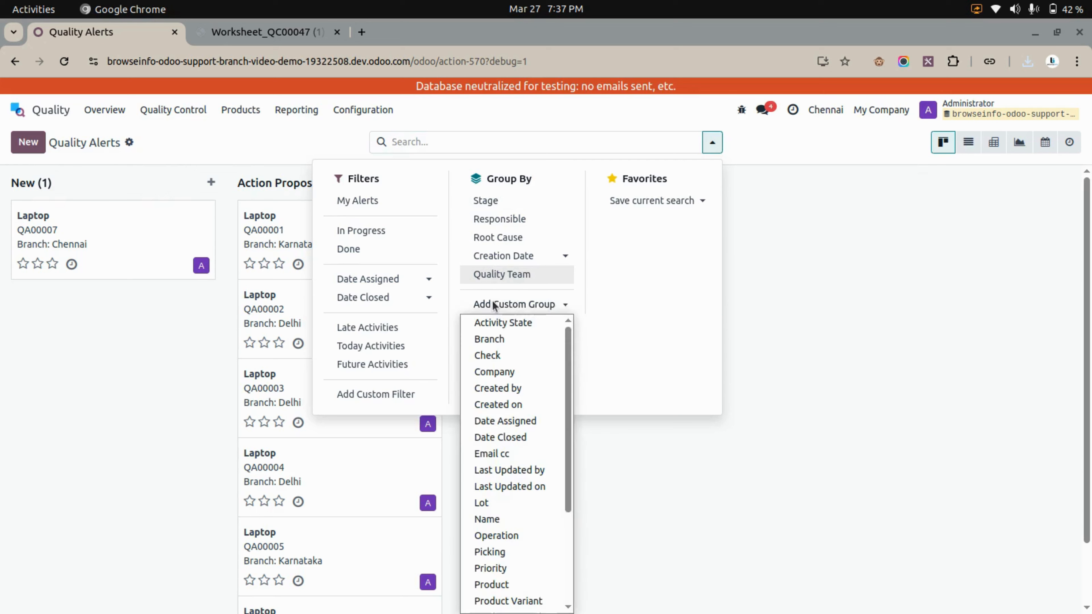
click(495, 339)
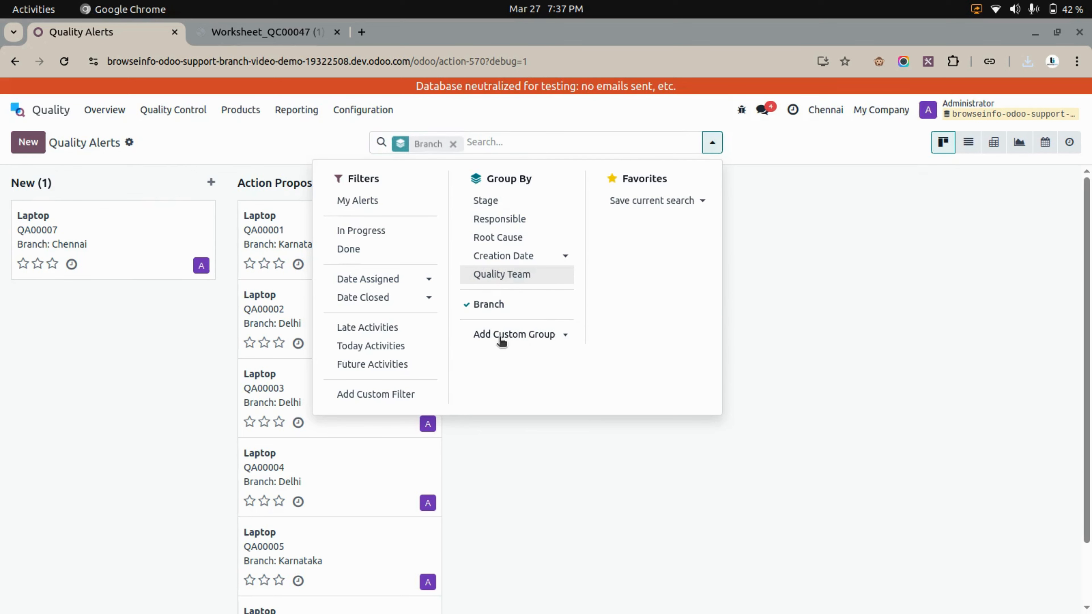
click(830, 335)
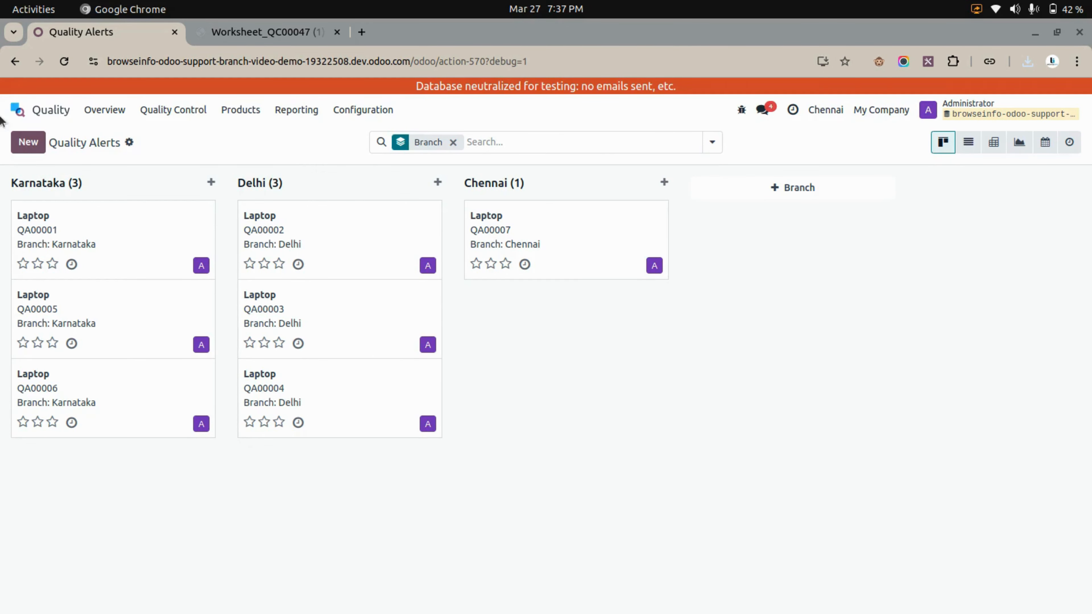
click(25, 112)
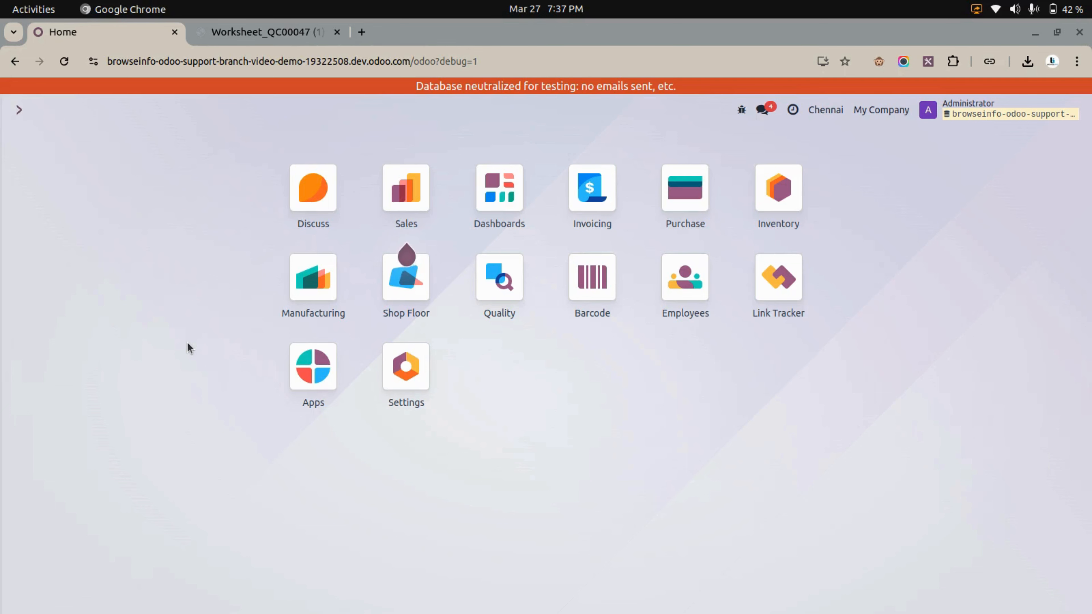